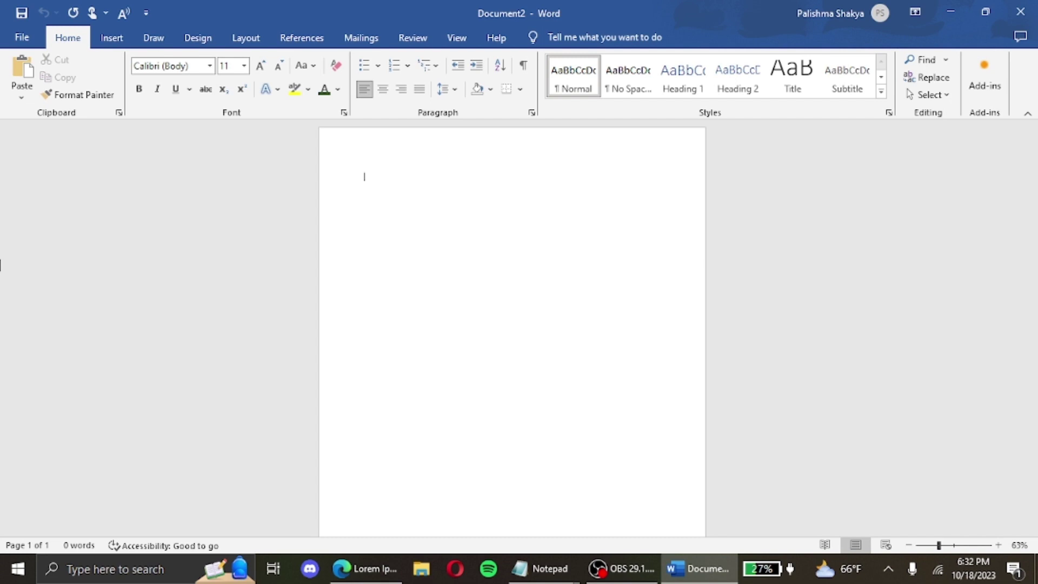
- Set the page to Narrow margins, Landscape orientation, Letter size and three columns
{"action": "left_click", "coordinate": [246, 39]}
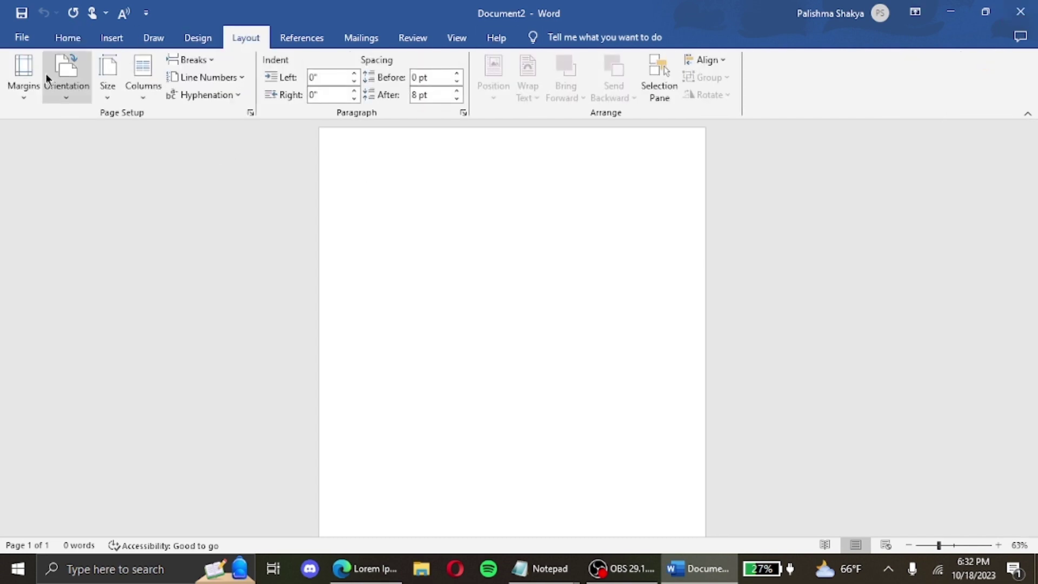
{"action": "left_click", "coordinate": [23, 75]}
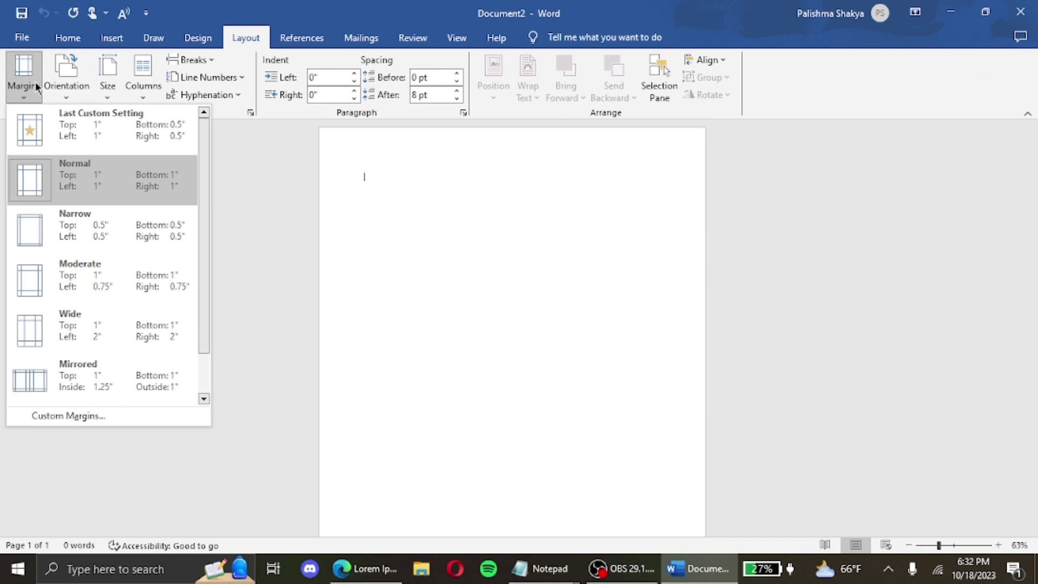
{"action": "left_click", "coordinate": [84, 219]}
{"action": "left_click", "coordinate": [72, 90]}
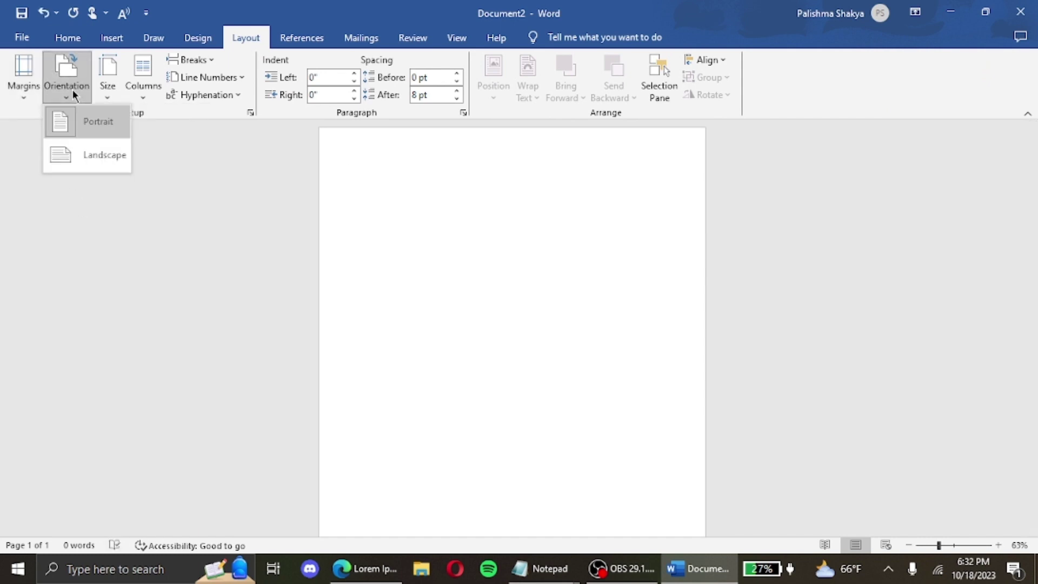
{"action": "left_click", "coordinate": [84, 158]}
{"action": "left_click", "coordinate": [120, 82]}
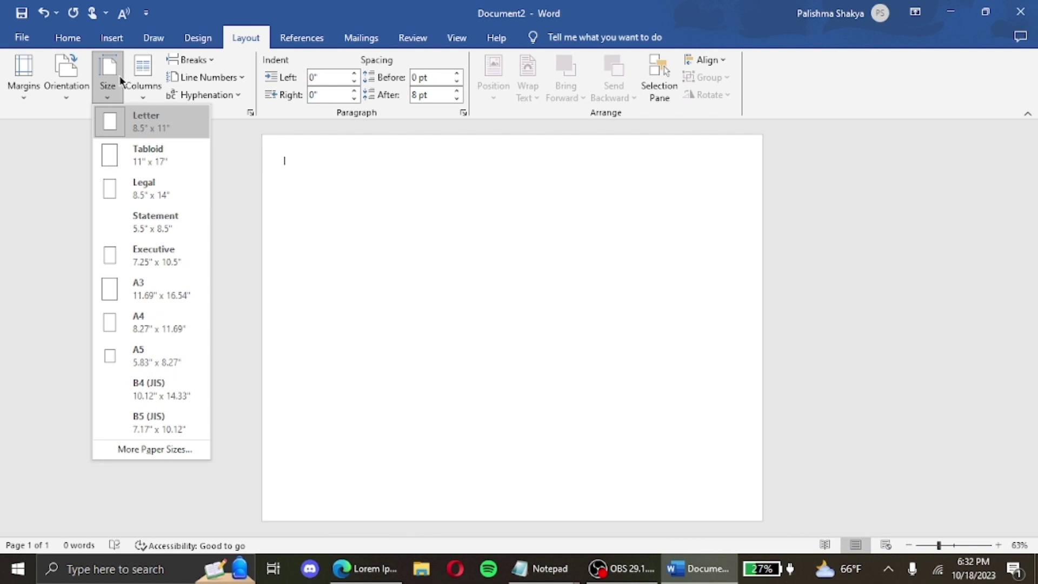
{"action": "left_click", "coordinate": [165, 130]}
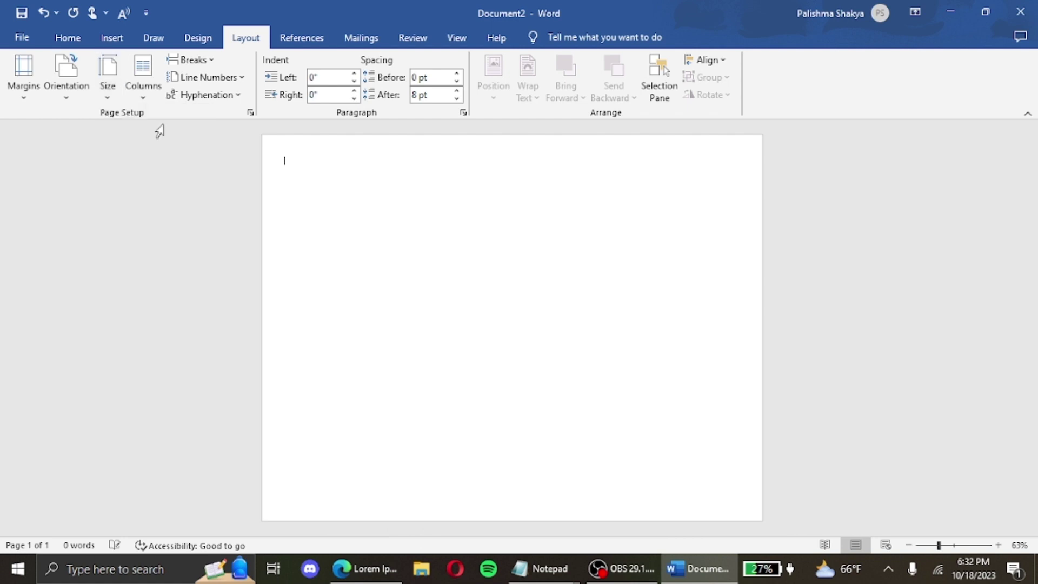
{"action": "left_click", "coordinate": [136, 77]}
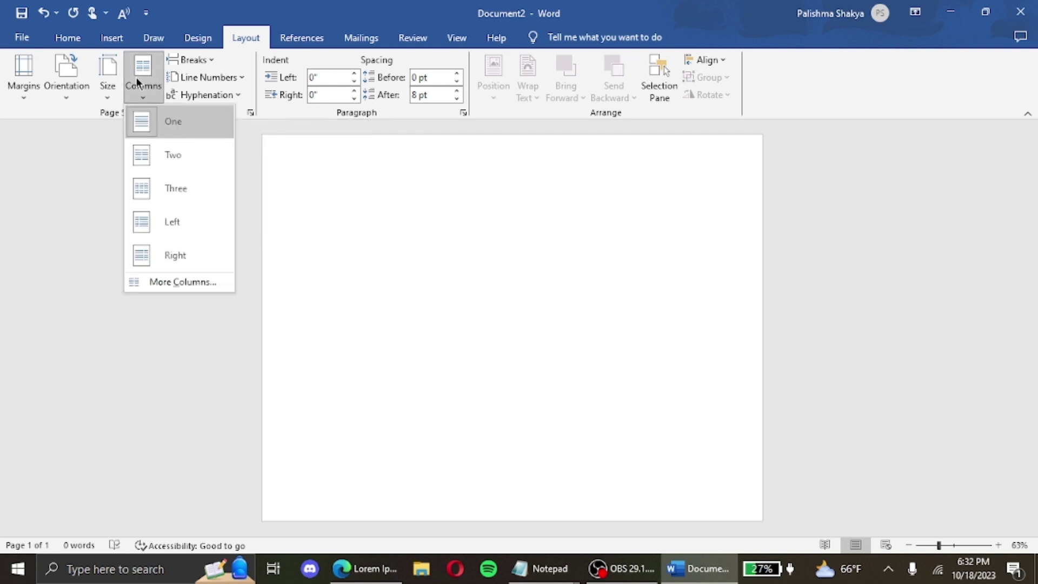
{"action": "left_click", "coordinate": [160, 193]}
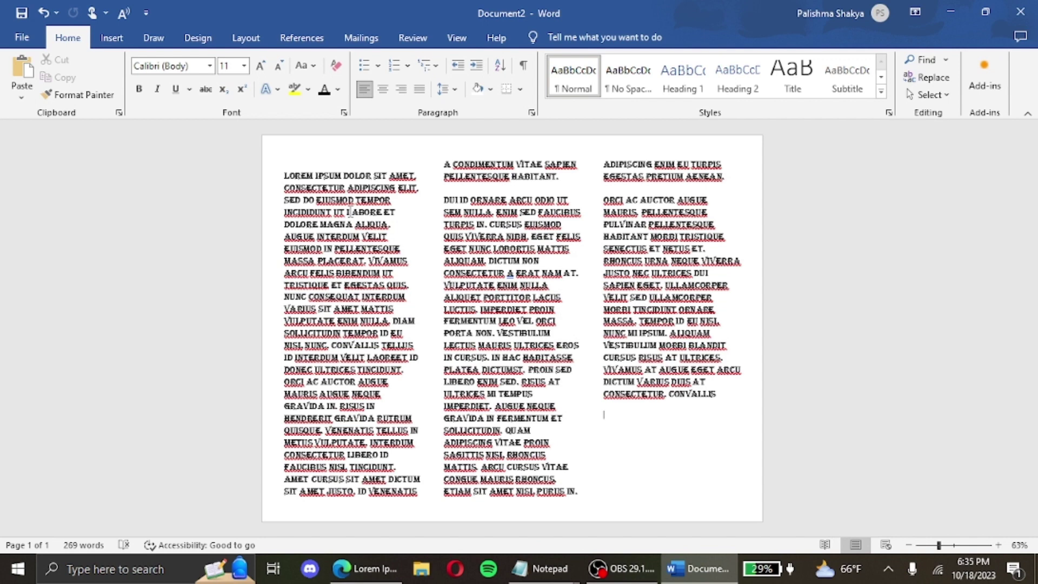
- Insert the white flower photo from the Online Pictures Flower category into the text
{"action": "left_click", "coordinate": [113, 38]}
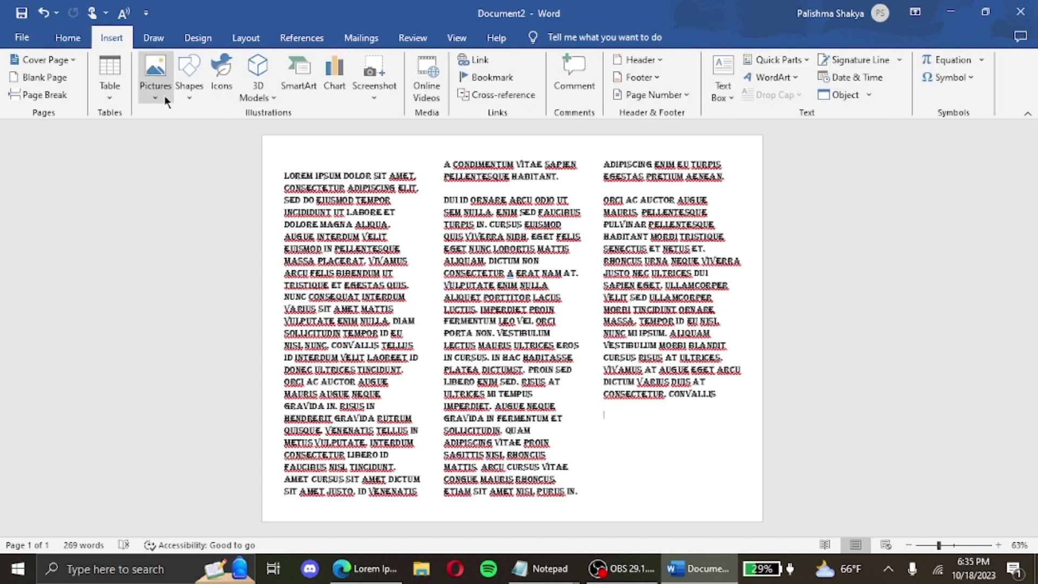
{"action": "left_click", "coordinate": [576, 405]}
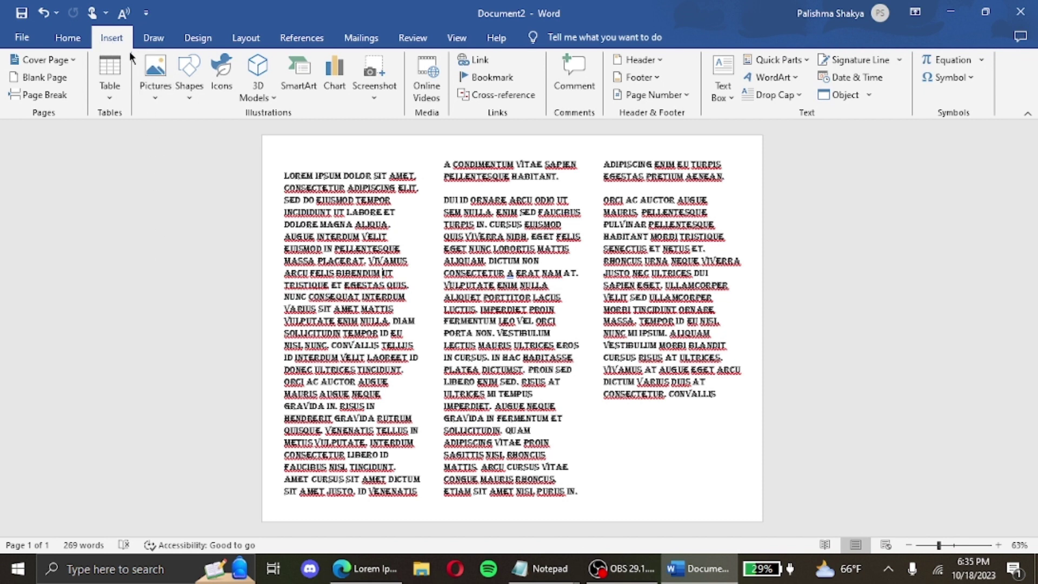
{"action": "left_click", "coordinate": [148, 104]}
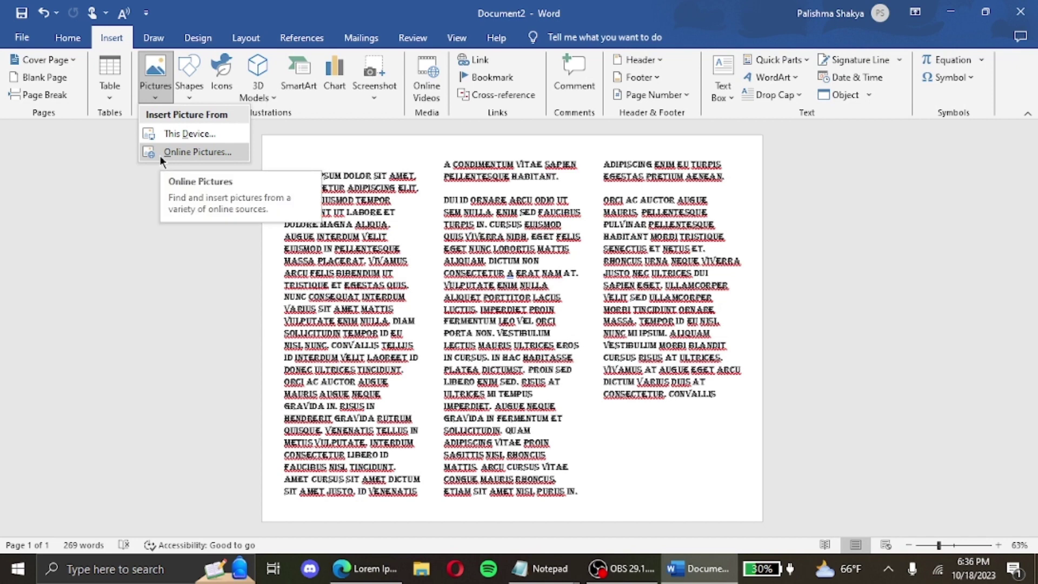
{"action": "left_click", "coordinate": [195, 151]}
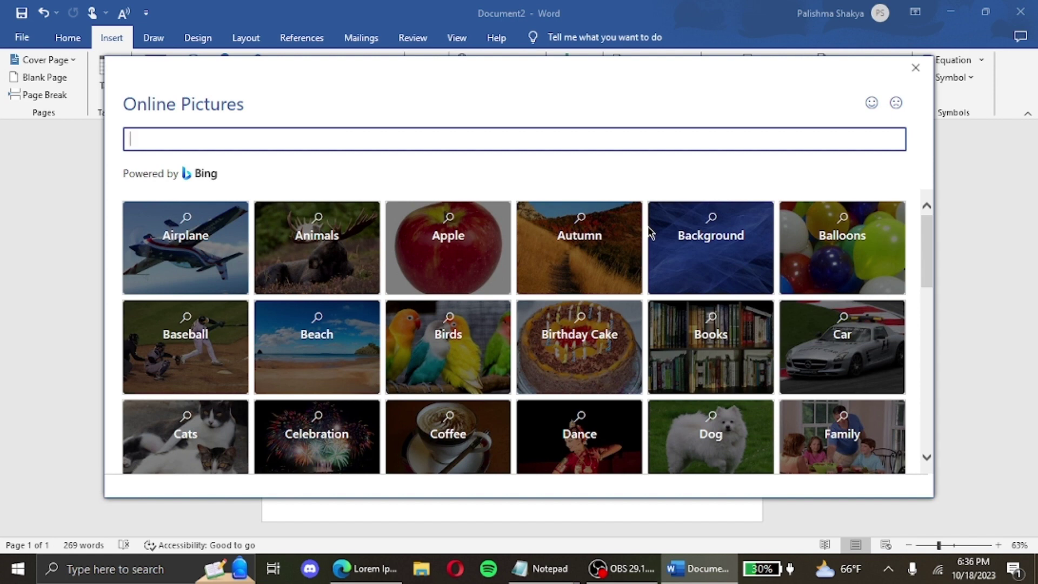
{"action": "scroll", "coordinate": [629, 292], "scroll_direction": "down", "scroll_amount": 2}
{"action": "scroll", "coordinate": [630, 292], "scroll_direction": "up", "scroll_amount": 2}
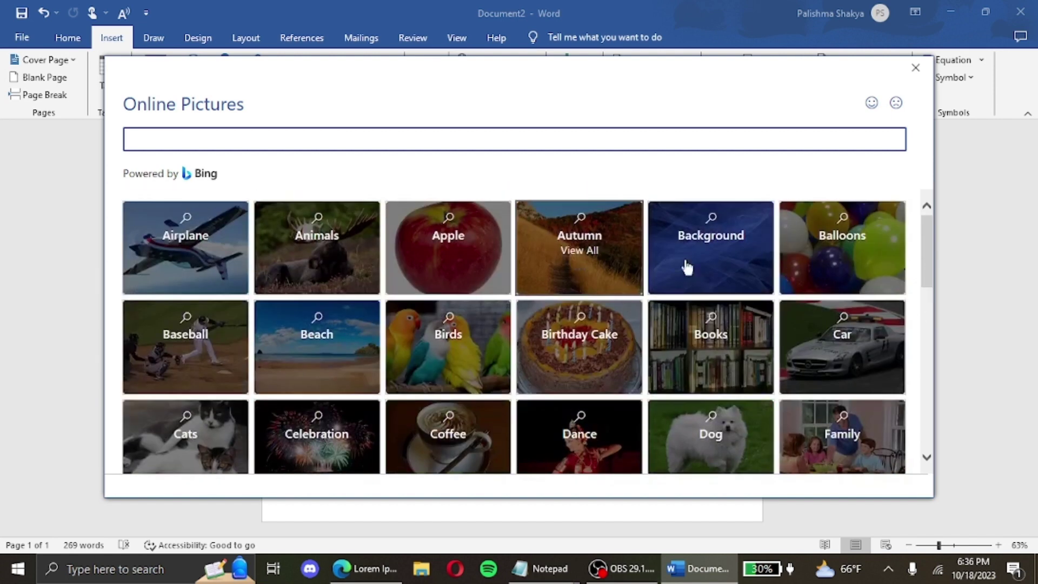
{"action": "scroll", "coordinate": [769, 268], "scroll_direction": "down", "scroll_amount": 2}
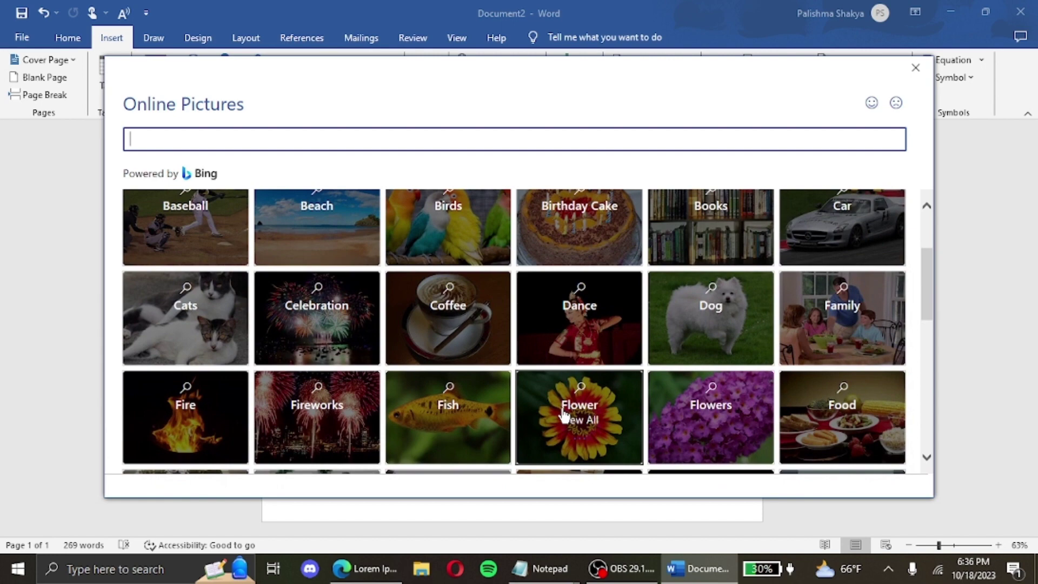
{"action": "left_click", "coordinate": [563, 417]}
{"action": "left_click", "coordinate": [299, 279]}
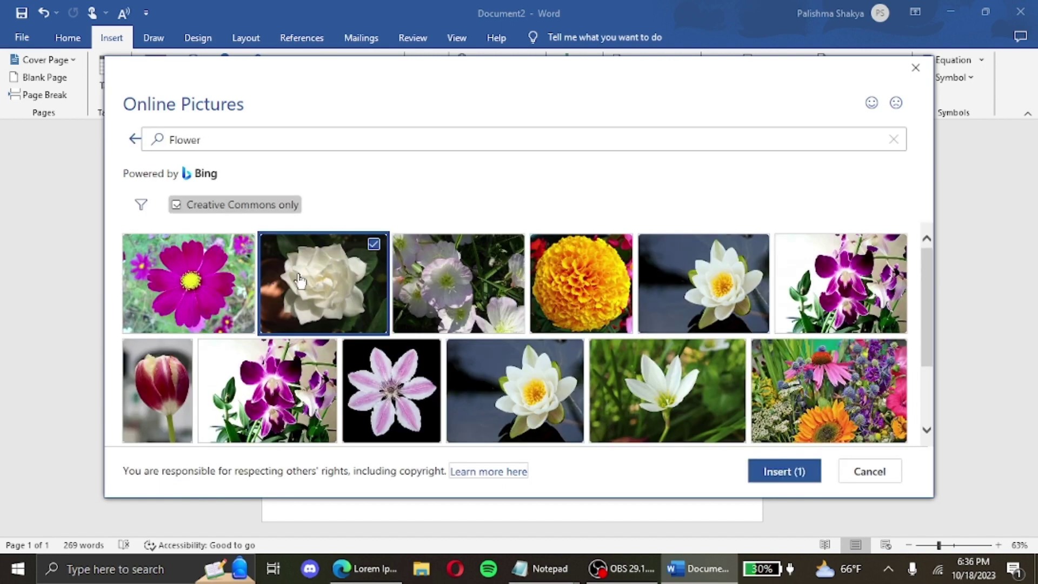
{"action": "left_click", "coordinate": [789, 474]}
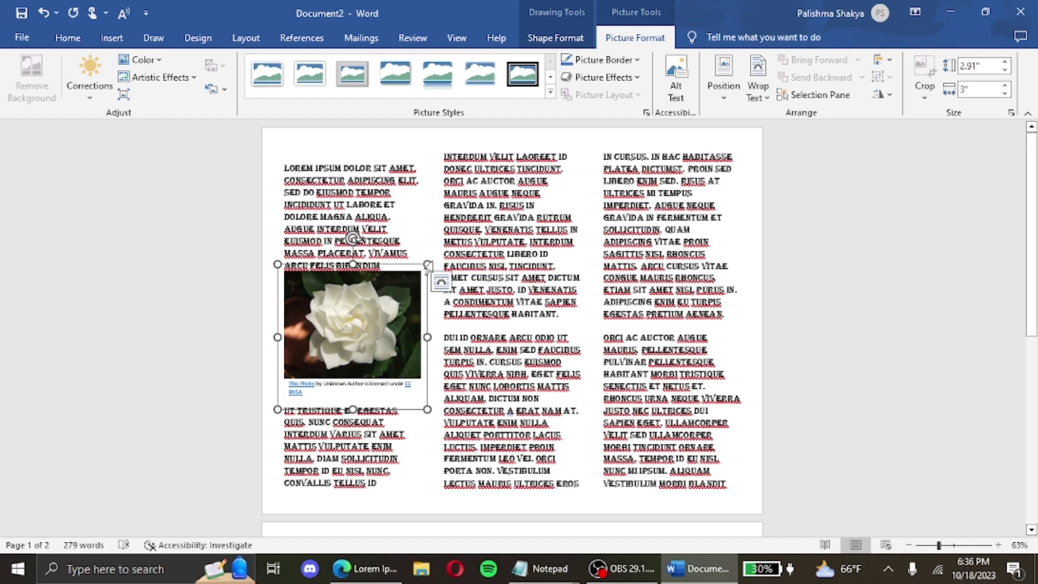
- Wrap text around the flower photo and drag it into the middle column
{"action": "left_click", "coordinate": [440, 287]}
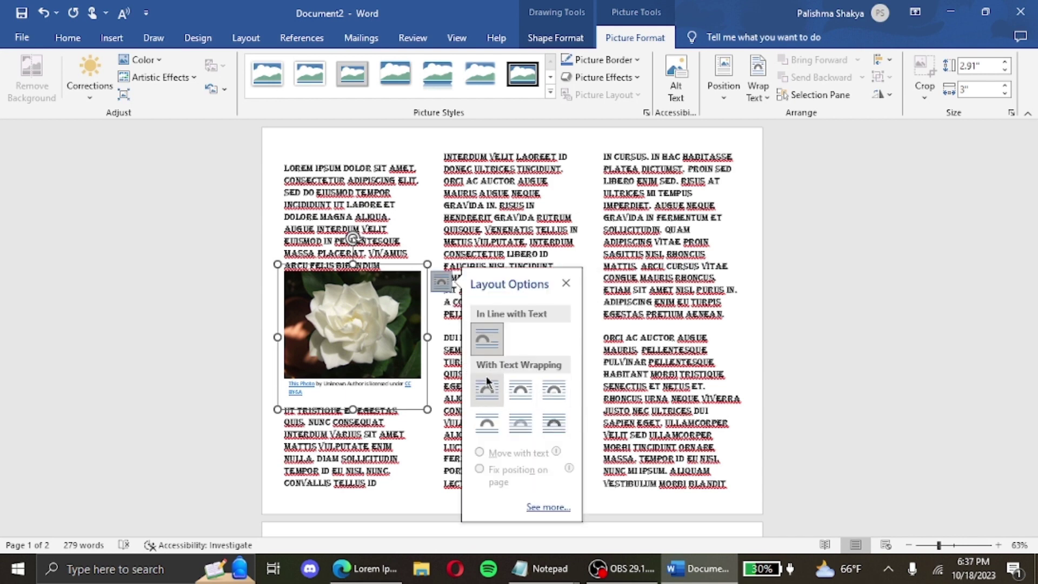
{"action": "left_click", "coordinate": [526, 383]}
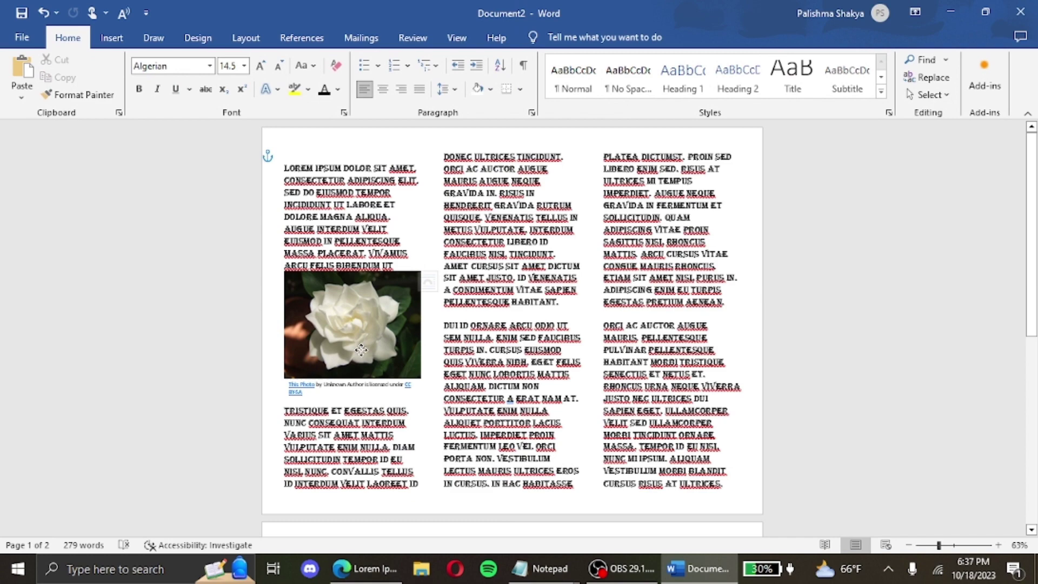
{"action": "mouse_move", "coordinate": [364, 331]}
{"action": "left_mouse_down"}
{"action": "mouse_move", "coordinate": [368, 392]}
{"action": "mouse_move", "coordinate": [603, 360]}
{"action": "left_mouse_up"}
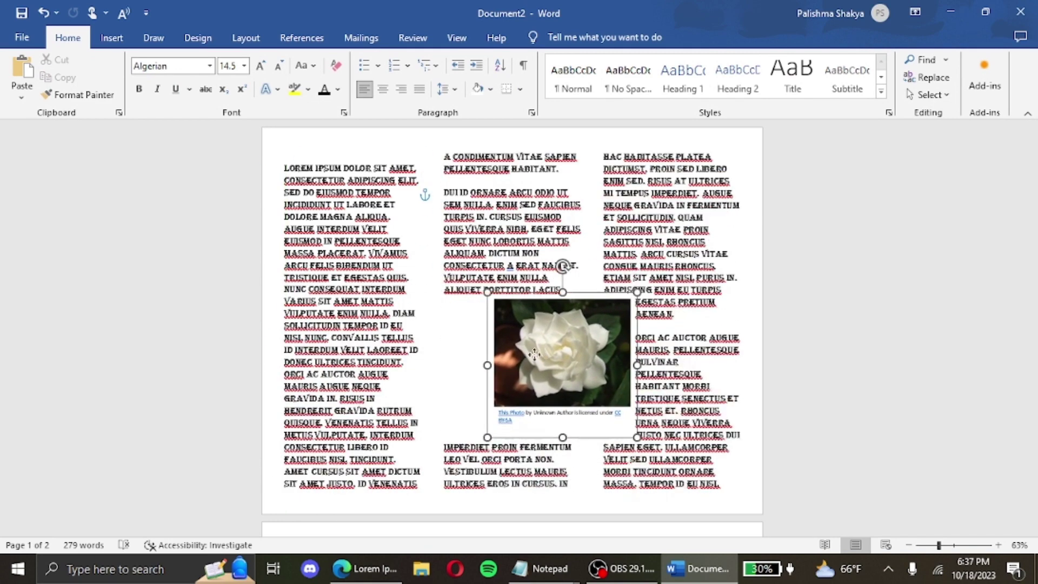
{"action": "mouse_move", "coordinate": [603, 359]}
{"action": "left_mouse_down"}
{"action": "mouse_move", "coordinate": [458, 352]}
{"action": "mouse_move", "coordinate": [523, 353]}
{"action": "left_mouse_up"}
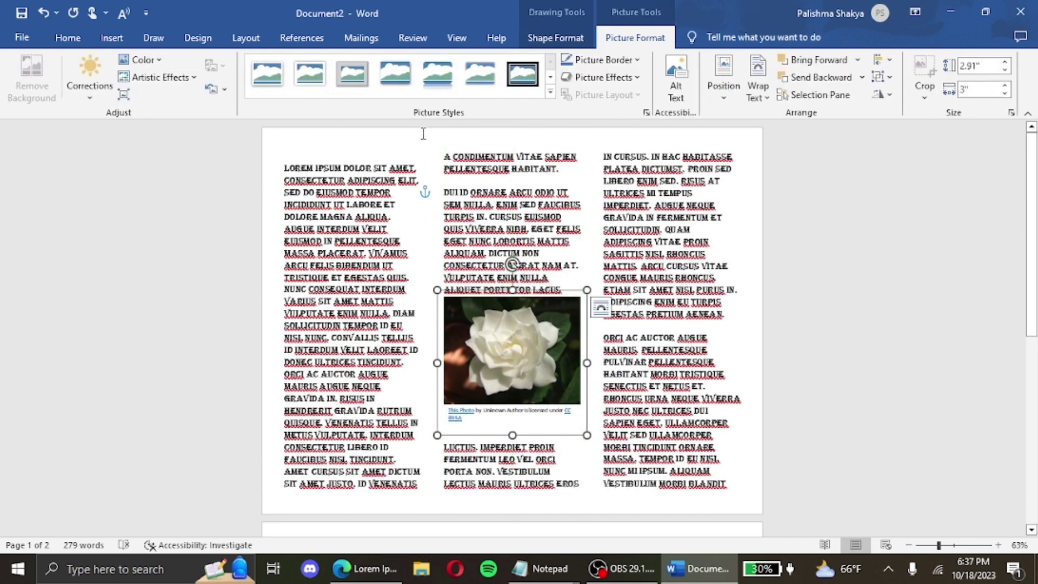
{"action": "mouse_move", "coordinate": [419, 167]}
{"action": "left_mouse_down"}
{"action": "mouse_move", "coordinate": [413, 368]}
{"action": "mouse_move", "coordinate": [419, 168]}
{"action": "left_mouse_up"}
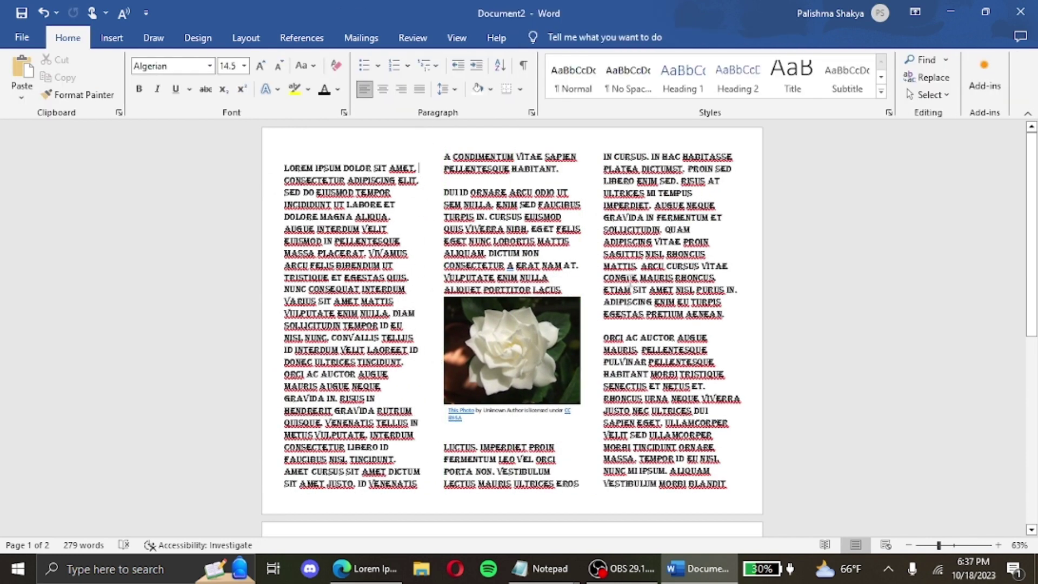
- Draw a vertical divider line between the first and second columns
{"action": "left_click", "coordinate": [111, 38]}
{"action": "left_click", "coordinate": [189, 78]}
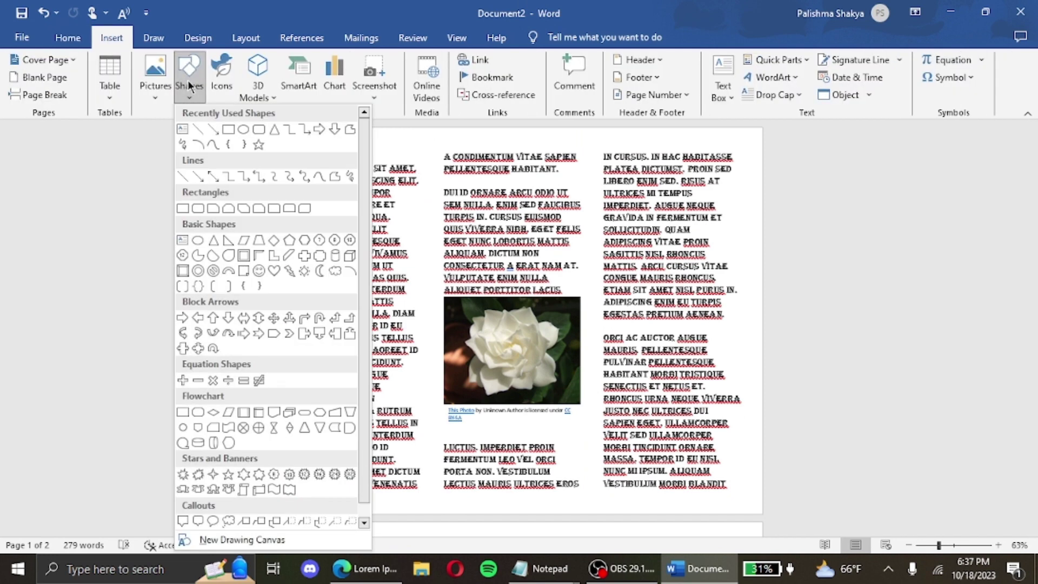
{"action": "left_click", "coordinate": [199, 134]}
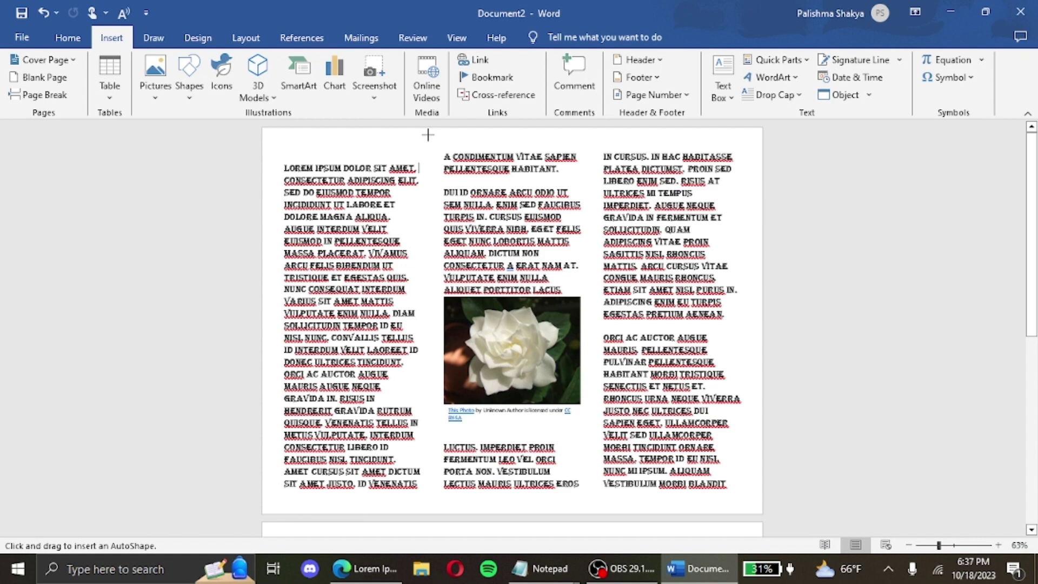
{"action": "left_click_drag", "start_coordinate": [427, 136], "coordinate": [430, 491]}
{"action": "left_click", "coordinate": [630, 232]}
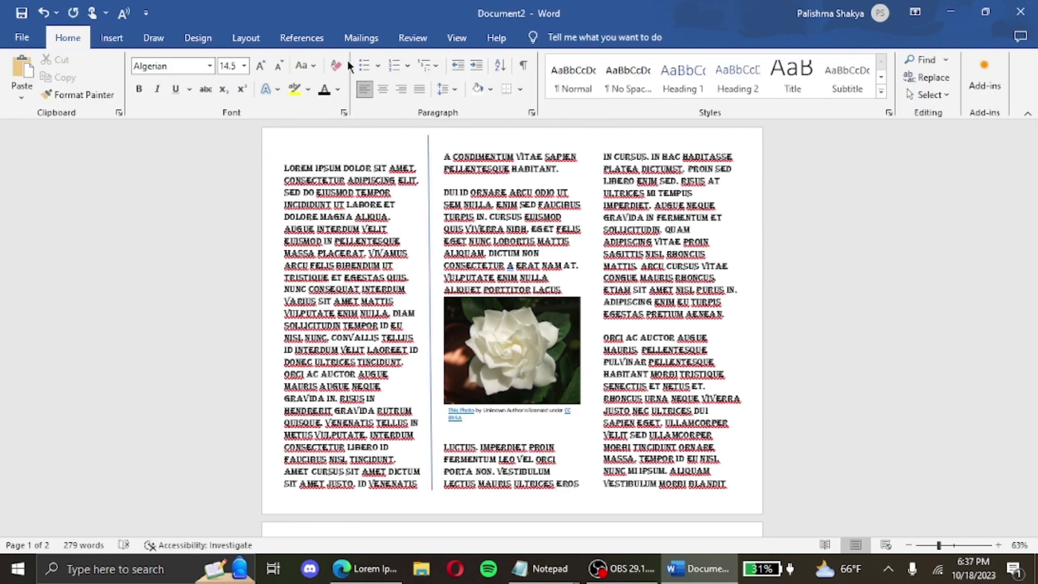
- Draw a rectangle over the third column and send it behind the text
{"action": "left_click", "coordinate": [111, 37]}
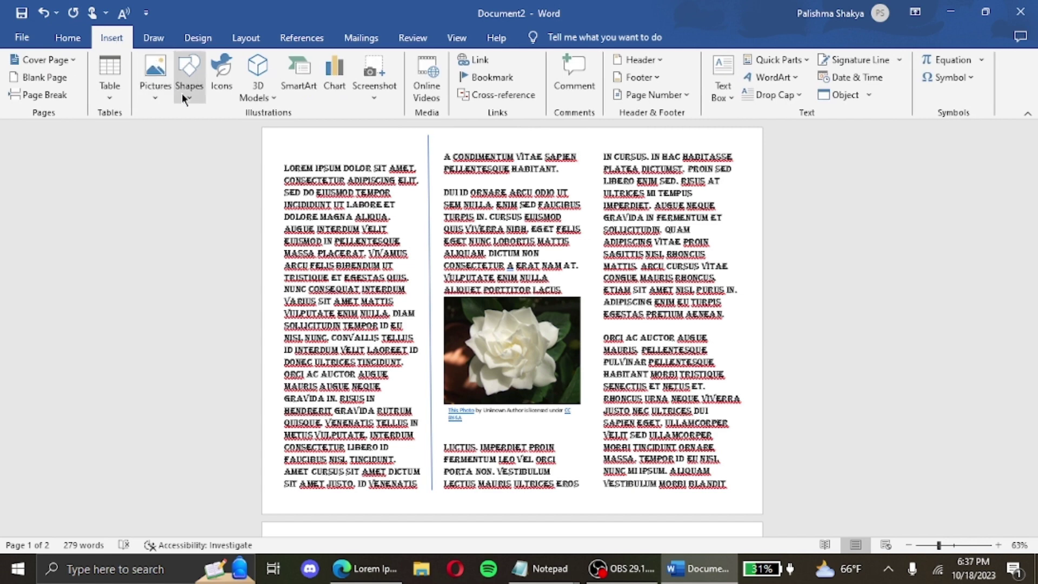
{"action": "left_click", "coordinate": [188, 73]}
{"action": "left_click", "coordinate": [227, 128]}
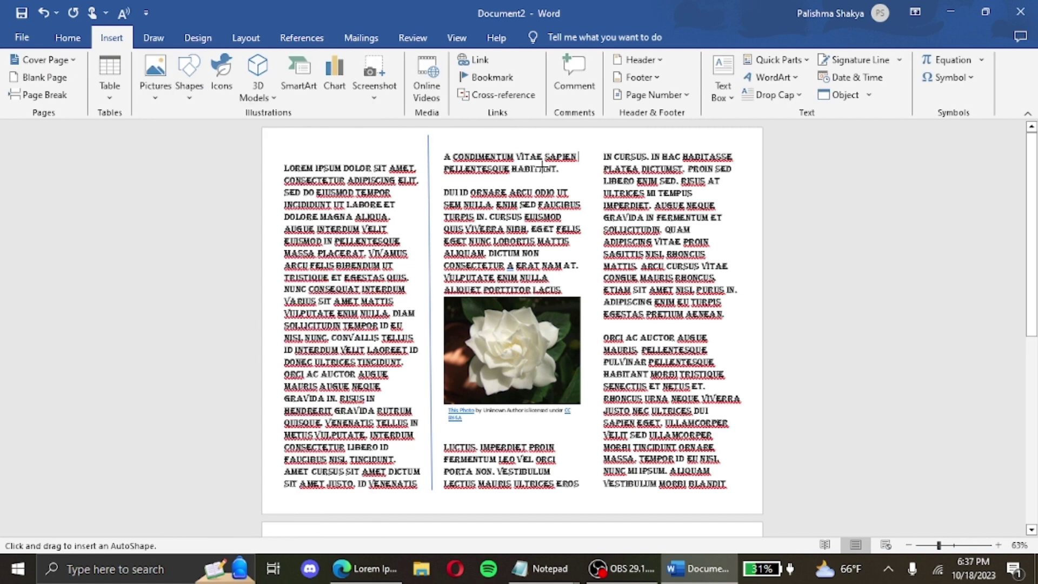
{"action": "left_click_drag", "start_coordinate": [595, 141], "coordinate": [747, 502]}
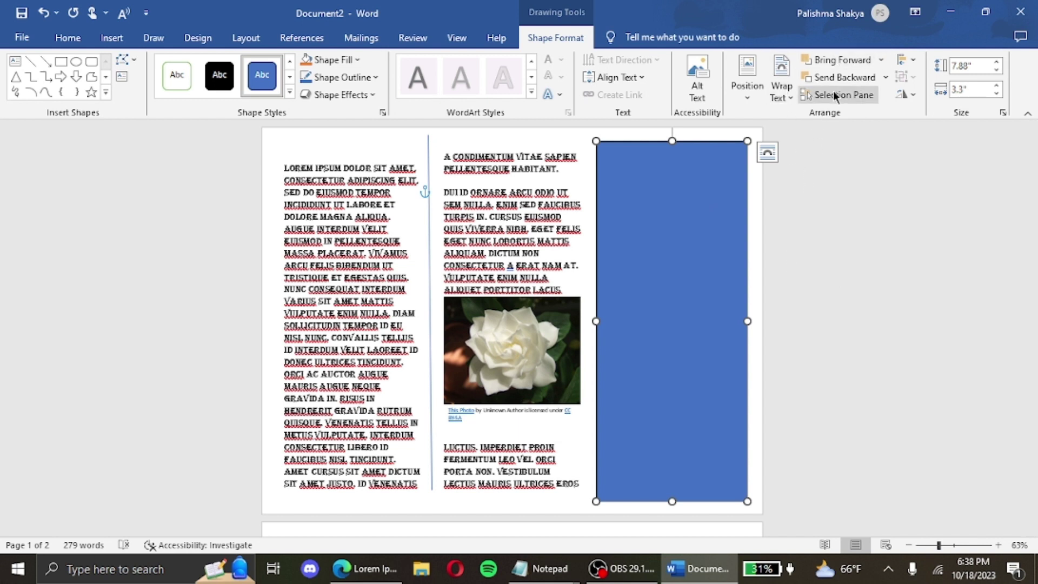
{"action": "left_click", "coordinate": [886, 75]}
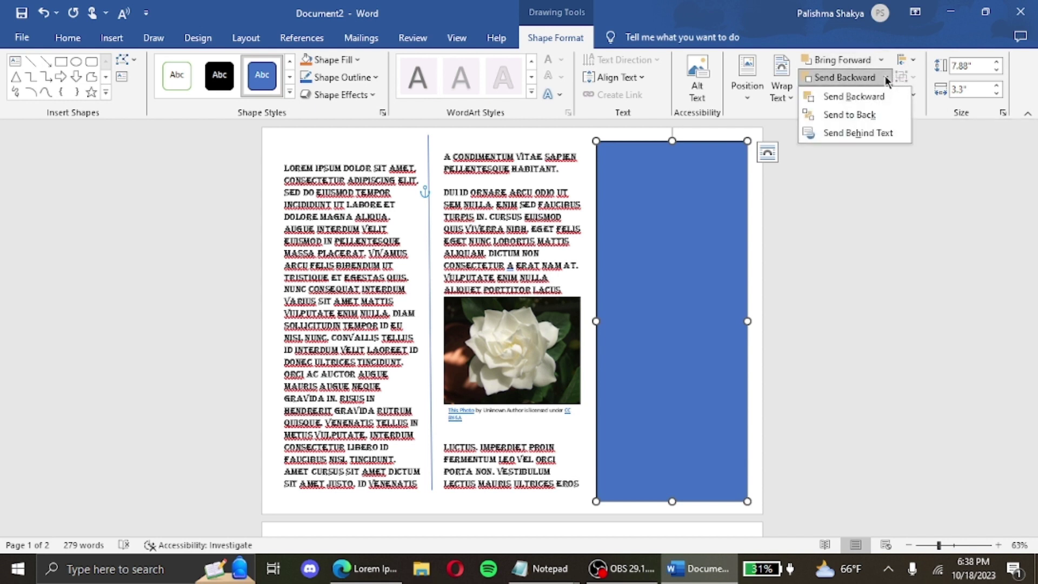
{"action": "left_click", "coordinate": [865, 133]}
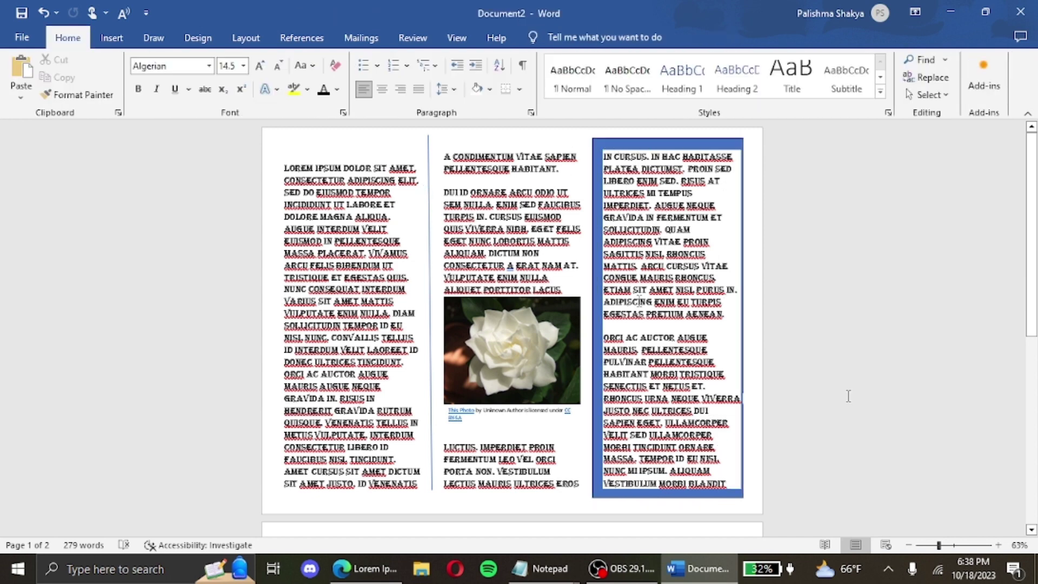
- Select the third column's text and give it light green shading
{"action": "mouse_move", "coordinate": [604, 157]}
{"action": "left_mouse_down"}
{"action": "mouse_move", "coordinate": [688, 447]}
{"action": "mouse_move", "coordinate": [725, 485]}
{"action": "mouse_move", "coordinate": [680, 485]}
{"action": "left_mouse_up"}
{"action": "left_click", "coordinate": [680, 485]}
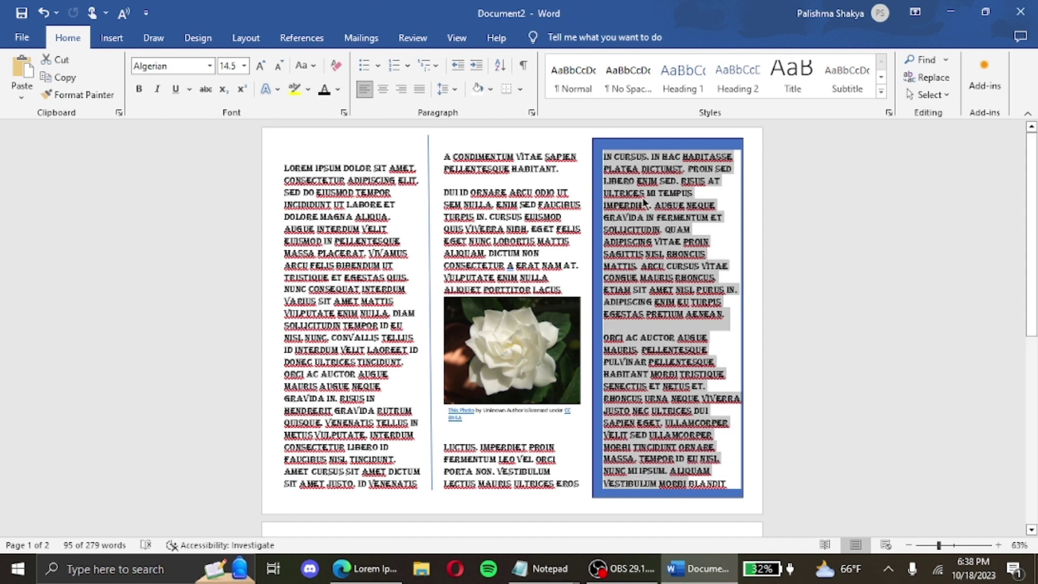
{"action": "left_click", "coordinate": [337, 91]}
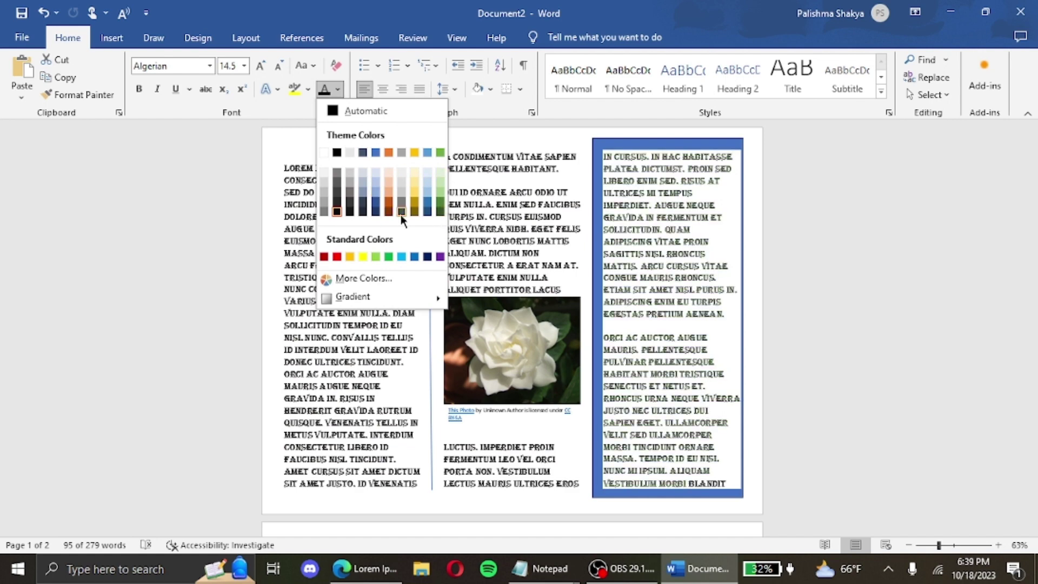
{"action": "left_click", "coordinate": [706, 230]}
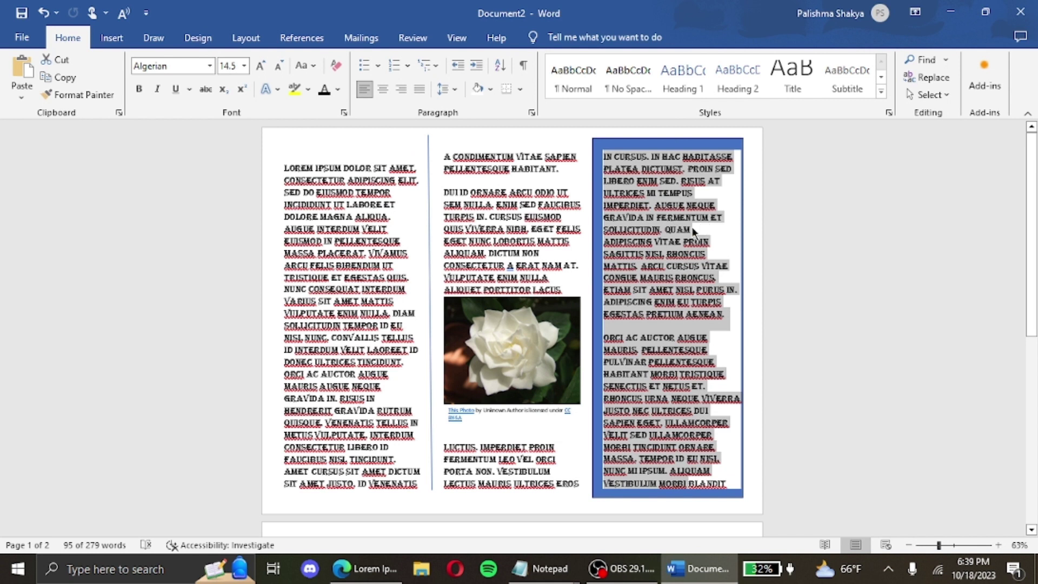
{"action": "left_click", "coordinate": [492, 89]}
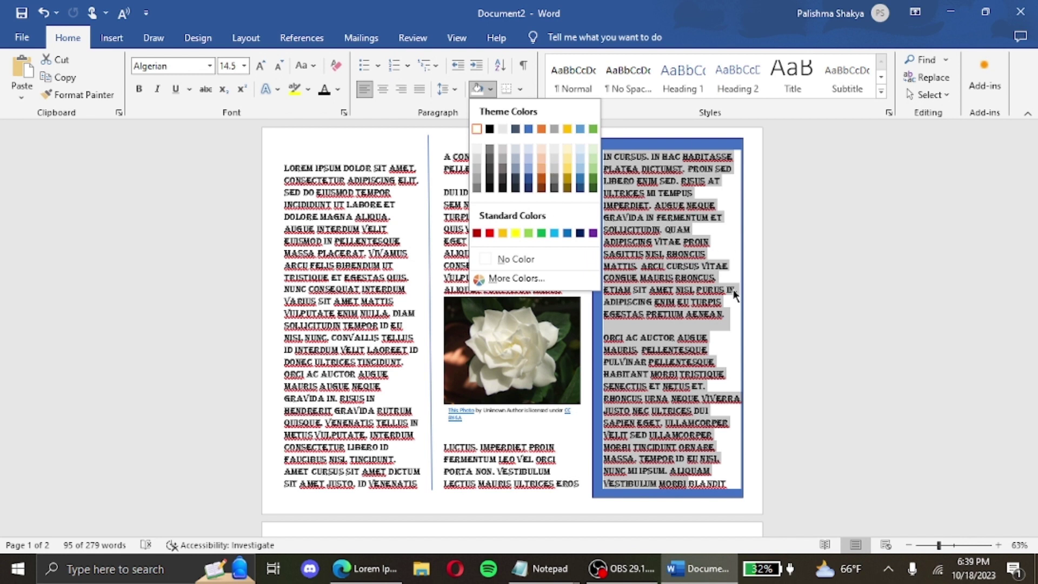
{"action": "key", "text": "Escape"}
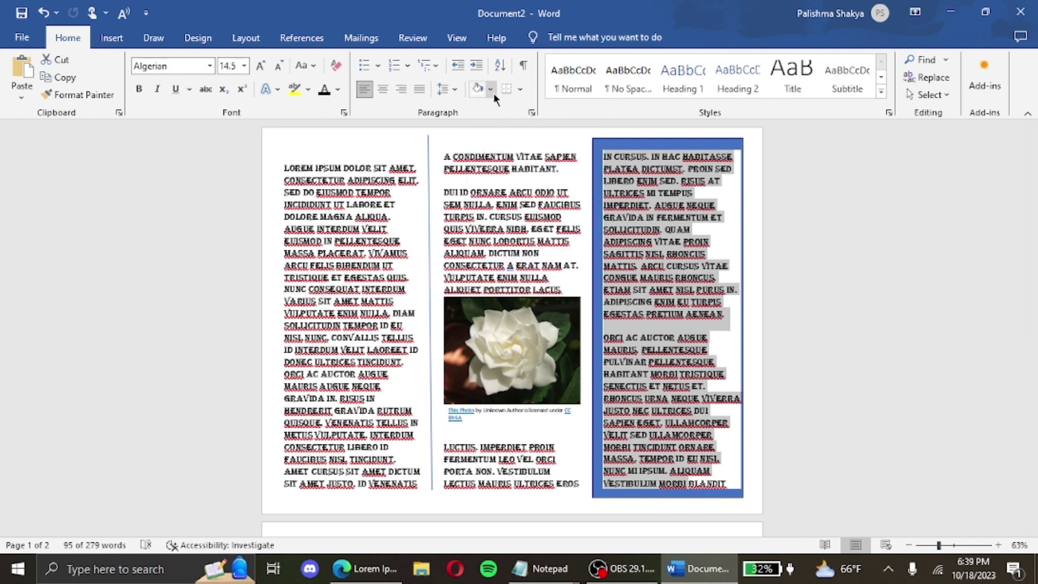
{"action": "left_click", "coordinate": [494, 93]}
{"action": "left_click", "coordinate": [592, 167]}
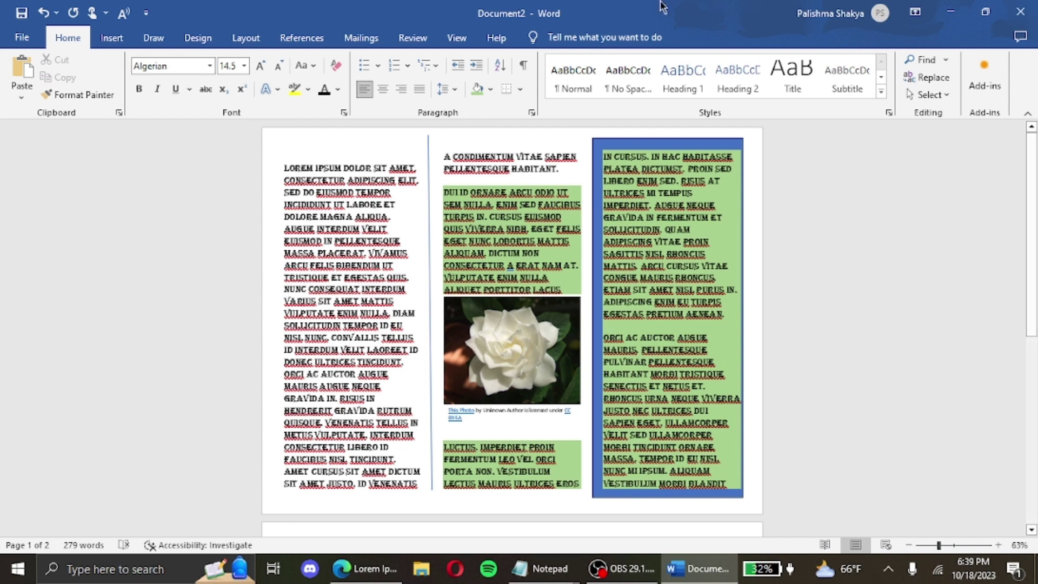
{"action": "left_click_drag", "start_coordinate": [280, 159], "coordinate": [567, 168]}
{"action": "left_click", "coordinate": [616, 247], "text": "shift"}
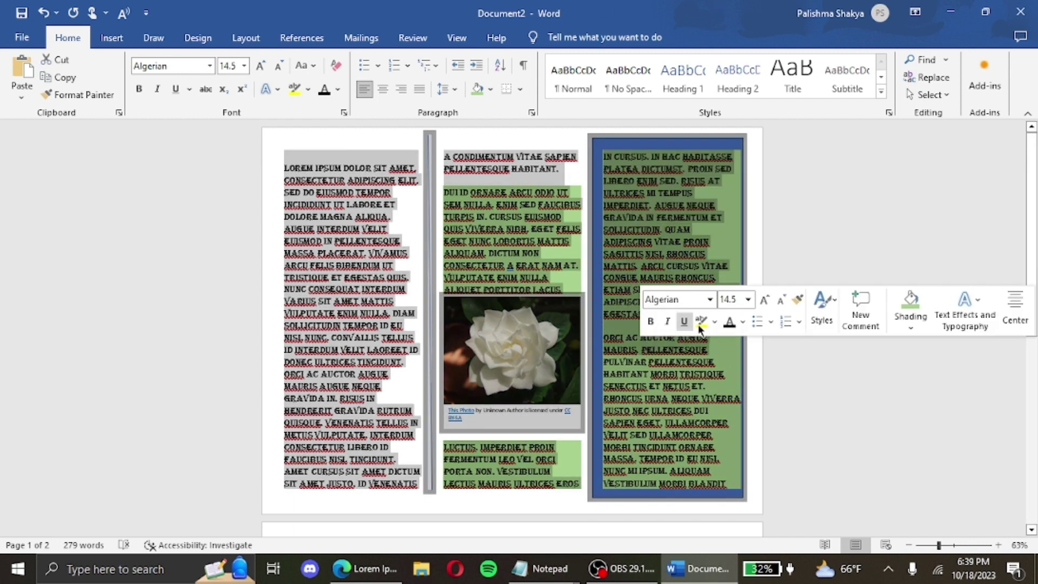
{"action": "left_click", "coordinate": [857, 200]}
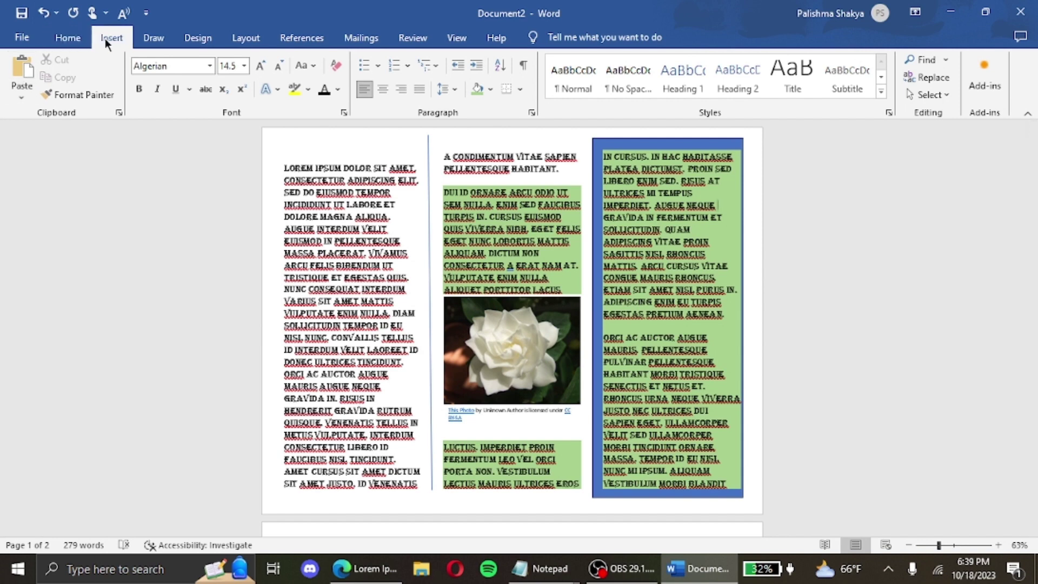
{"action": "left_click", "coordinate": [109, 38]}
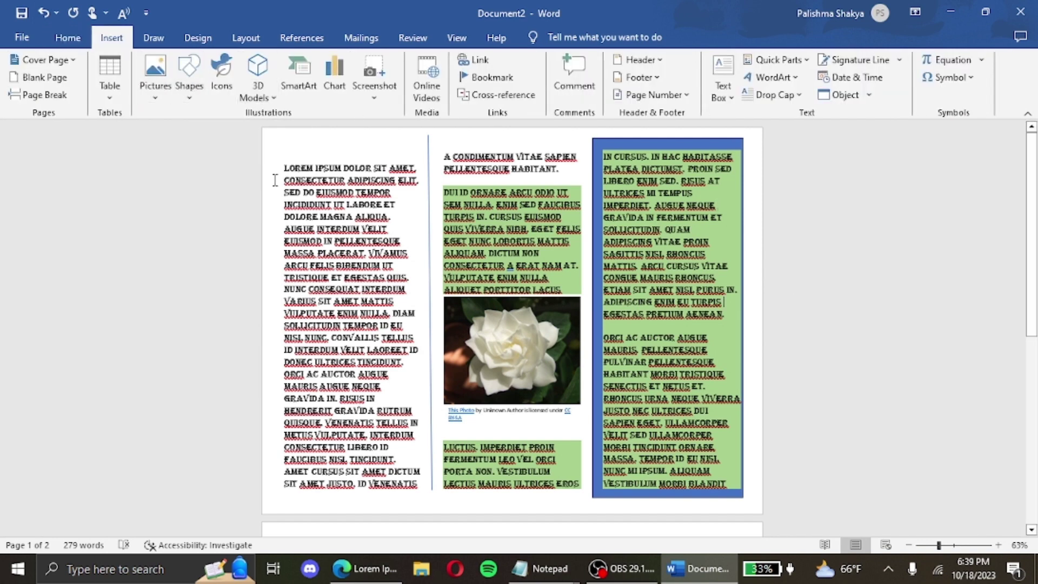
{"action": "left_click_drag", "start_coordinate": [271, 167], "coordinate": [338, 405]}
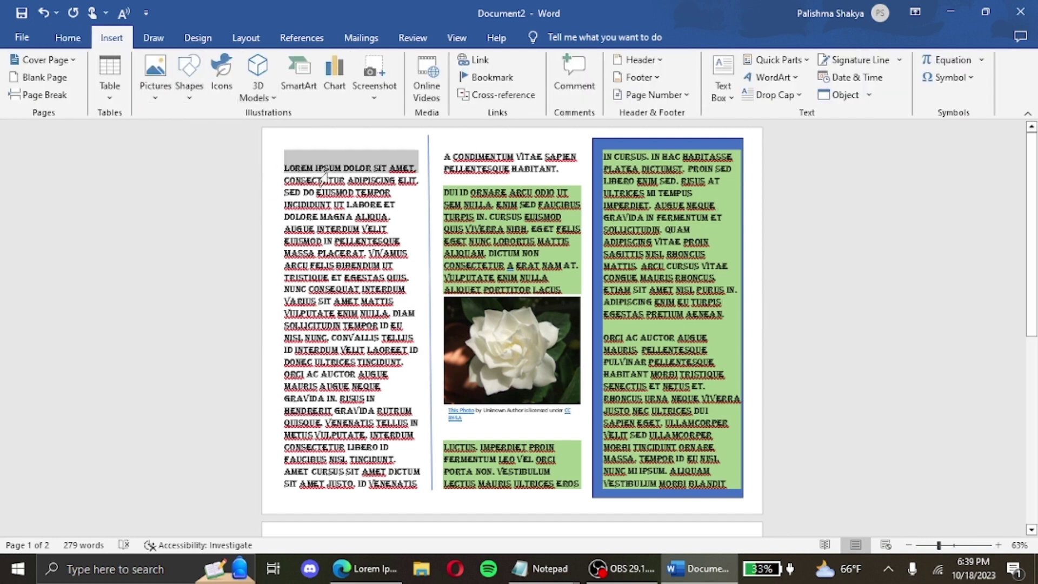
{"action": "left_click", "coordinate": [68, 38]}
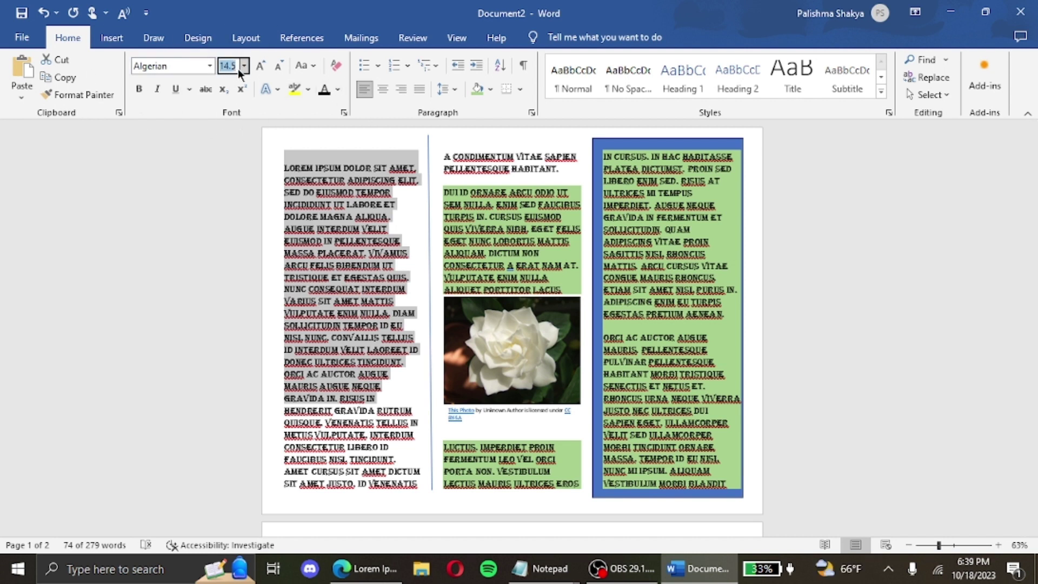
{"action": "left_click", "coordinate": [171, 63]}
{"action": "left_click", "coordinate": [210, 65]}
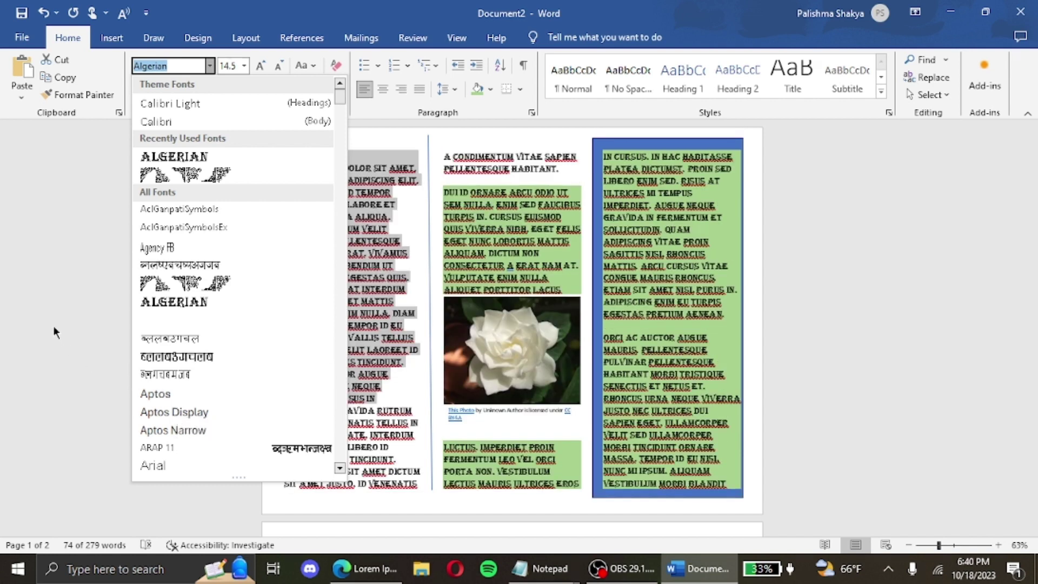
{"action": "left_click", "coordinate": [50, 329]}
{"action": "left_click", "coordinate": [881, 430]}
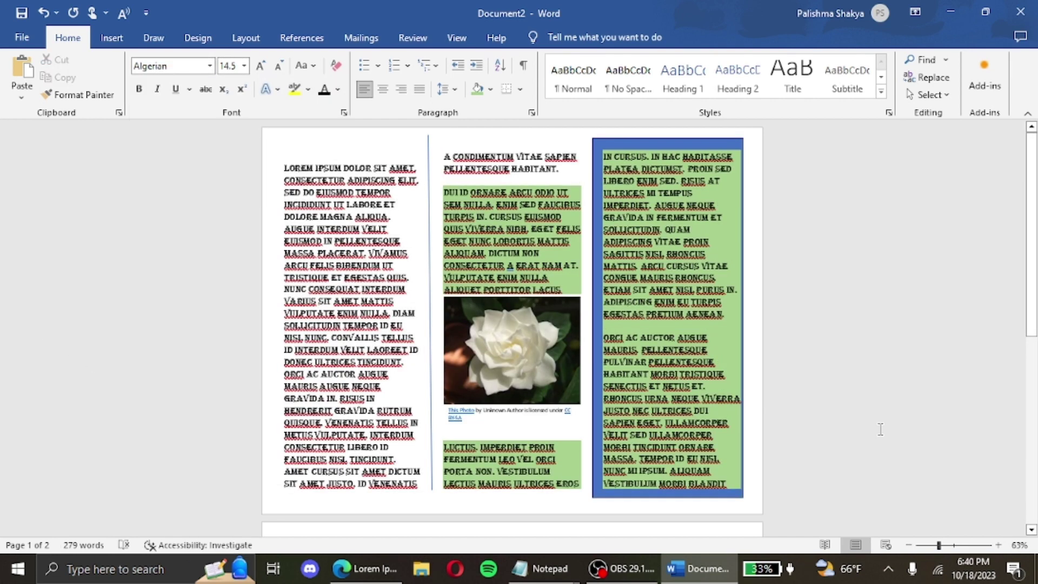